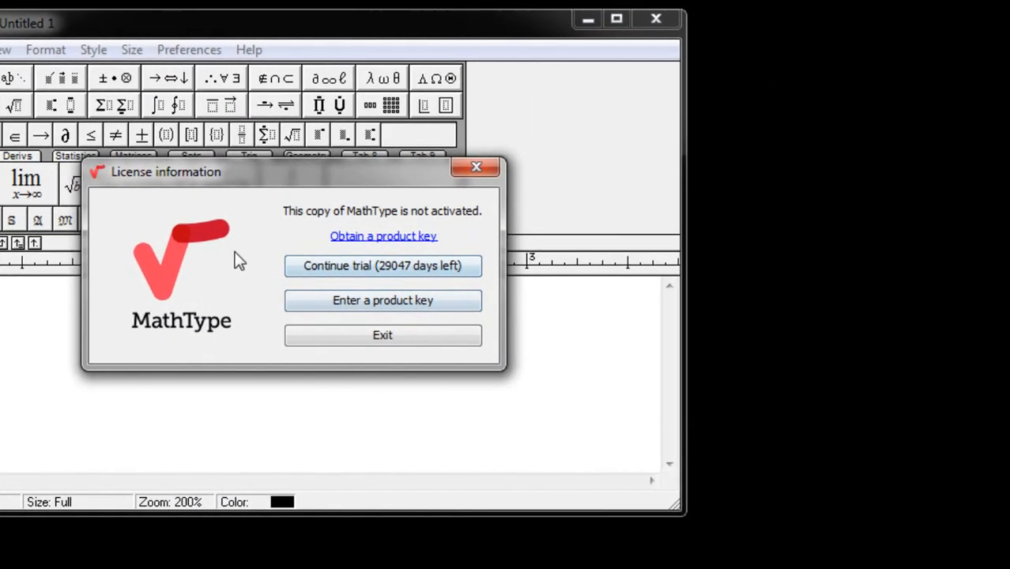
Continue the MathType trial, dismiss the introductory note, and build the expression 4√(a²+b²) in the untitled equation
{"action": "left_click", "coordinate": [420, 265]}
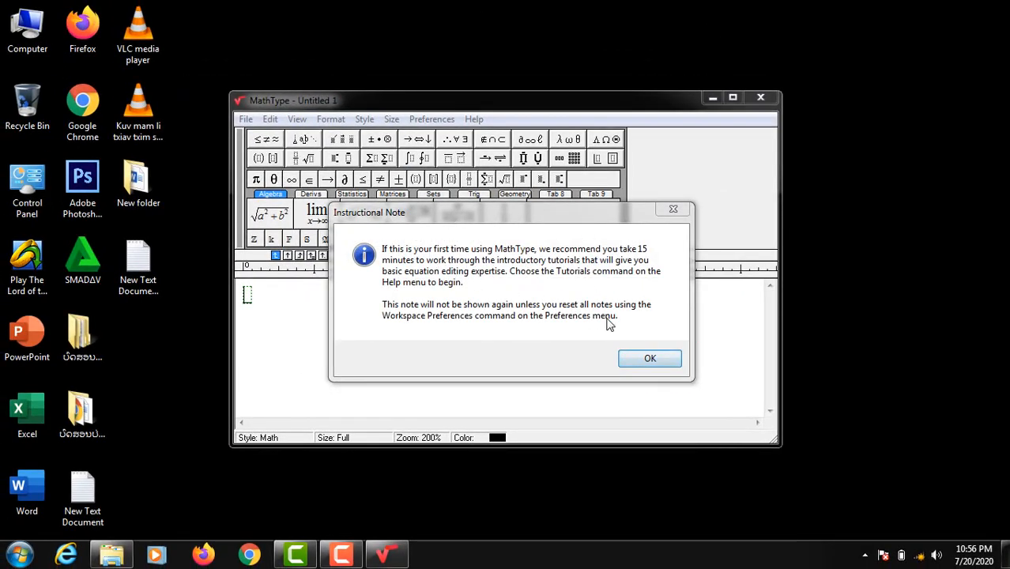
{"action": "left_click", "coordinate": [644, 360]}
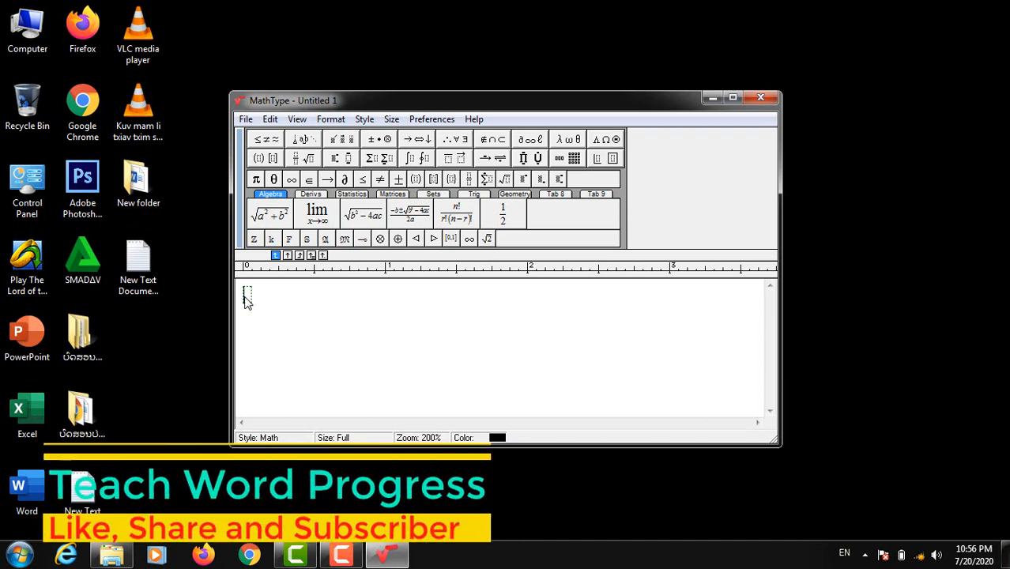
{"action": "type", "text": "4"}
{"action": "left_click", "coordinate": [273, 217]}
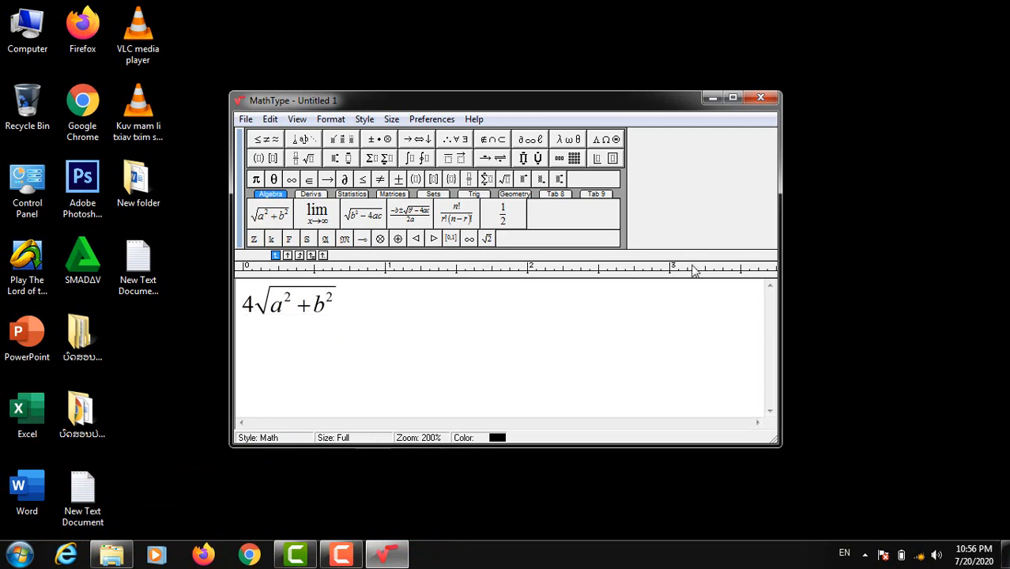
Close MathType without saving the untitled equation and refresh the desktop
{"action": "left_click", "coordinate": [764, 98]}
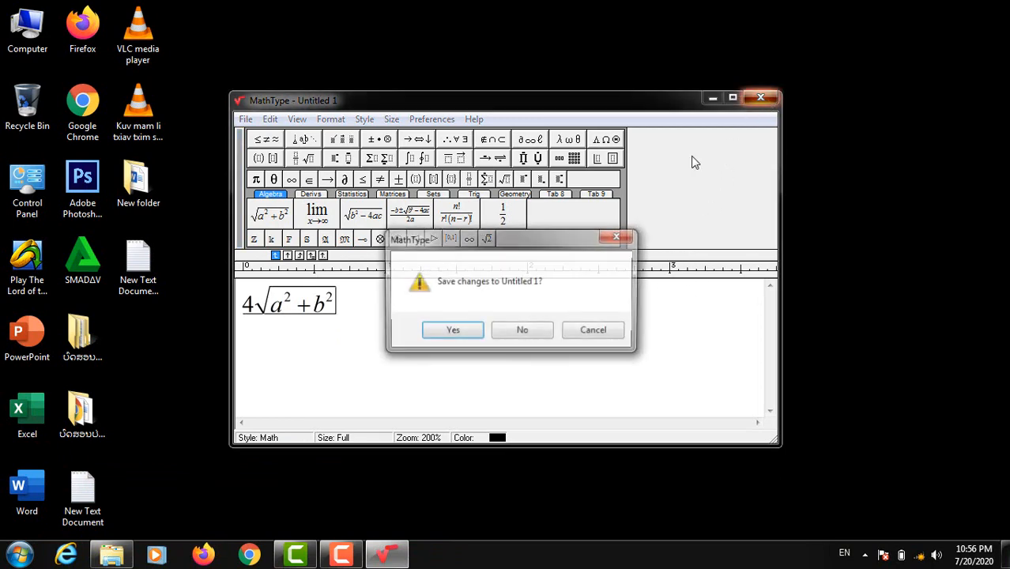
{"action": "left_click", "coordinate": [520, 330]}
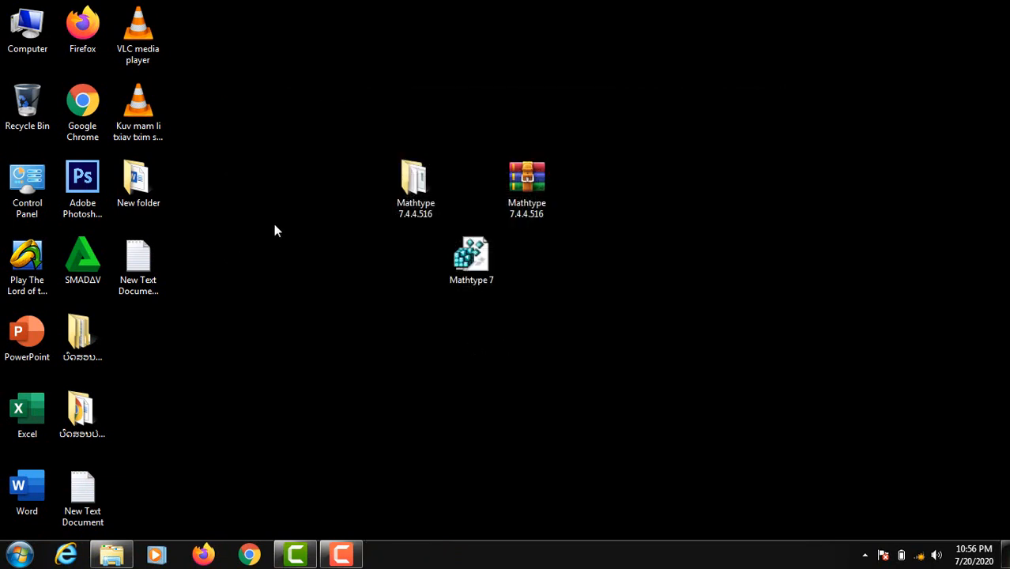
{"action": "right_click", "coordinate": [330, 299]}
{"action": "left_click", "coordinate": [324, 289]}
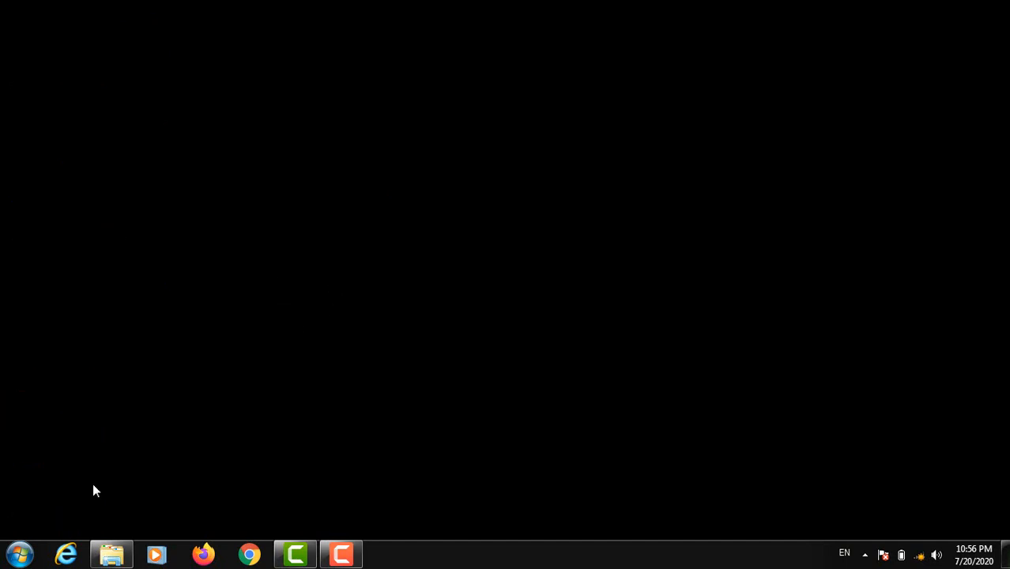
Run Word as administrator from the desktop, maximize its window, and create a blank document
{"action": "right_click", "coordinate": [41, 483]}
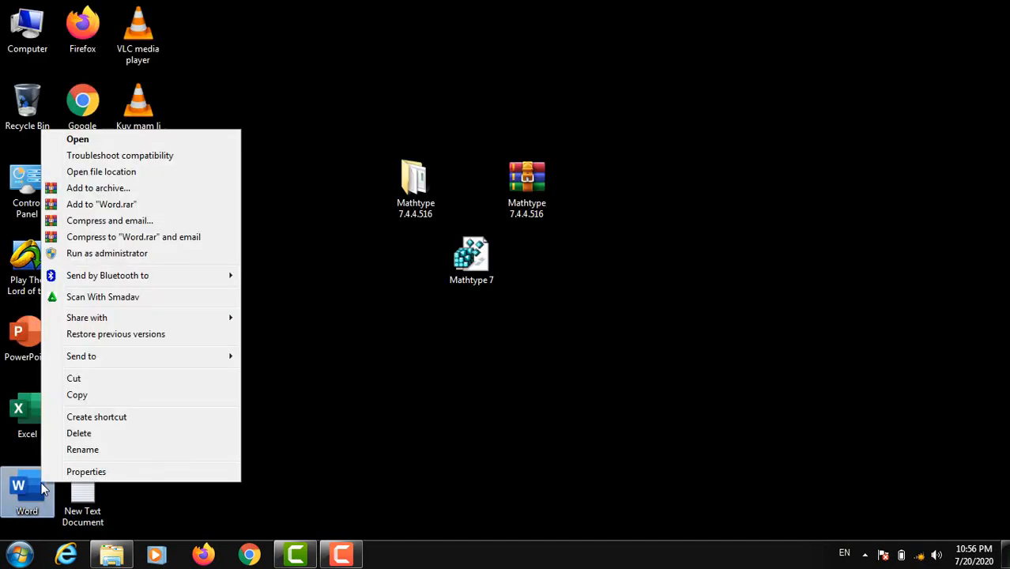
{"action": "left_click", "coordinate": [79, 254]}
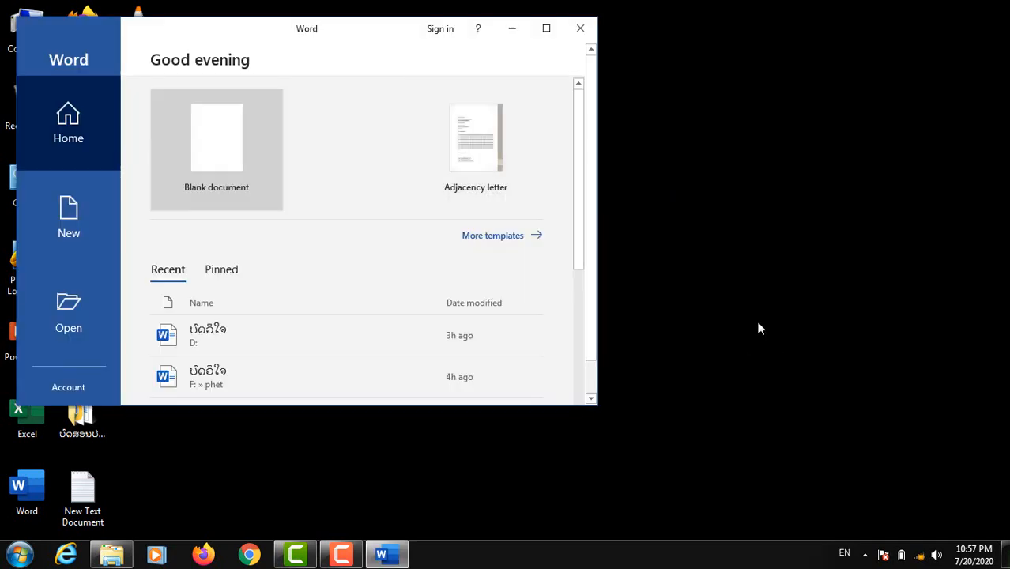
{"action": "left_click", "coordinate": [546, 28]}
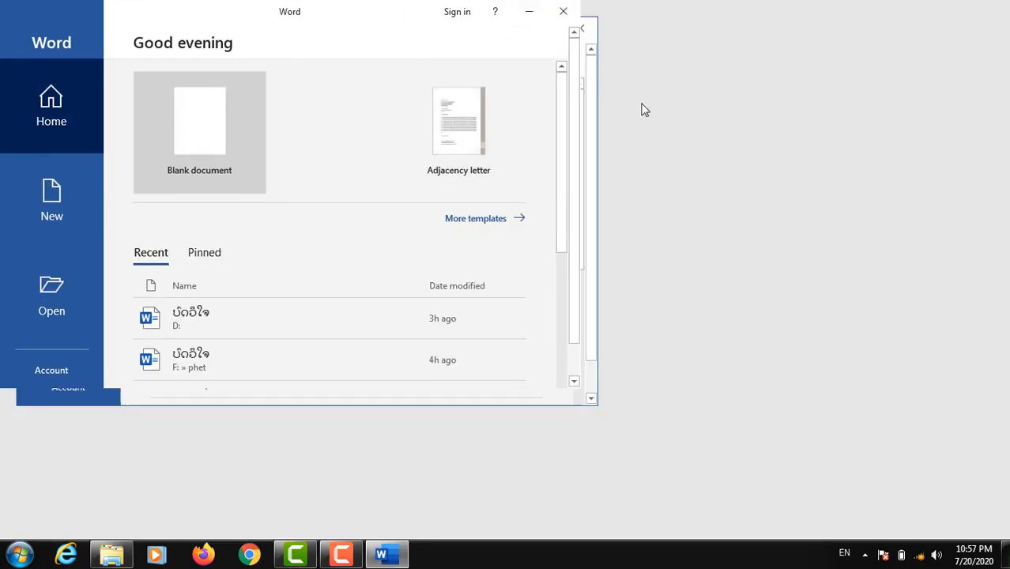
{"action": "left_click", "coordinate": [203, 115]}
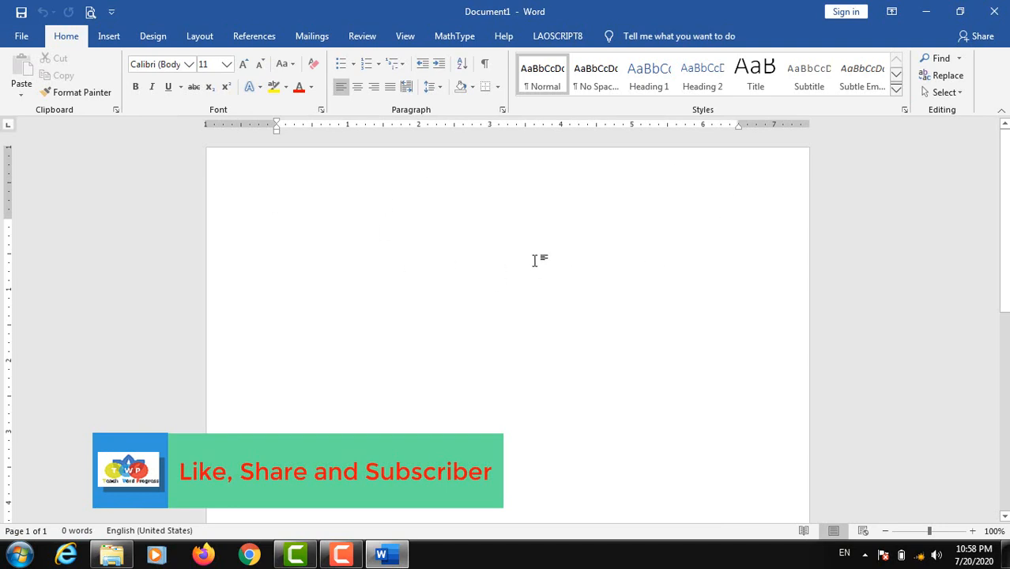
{"action": "left_click", "coordinate": [96, 35]}
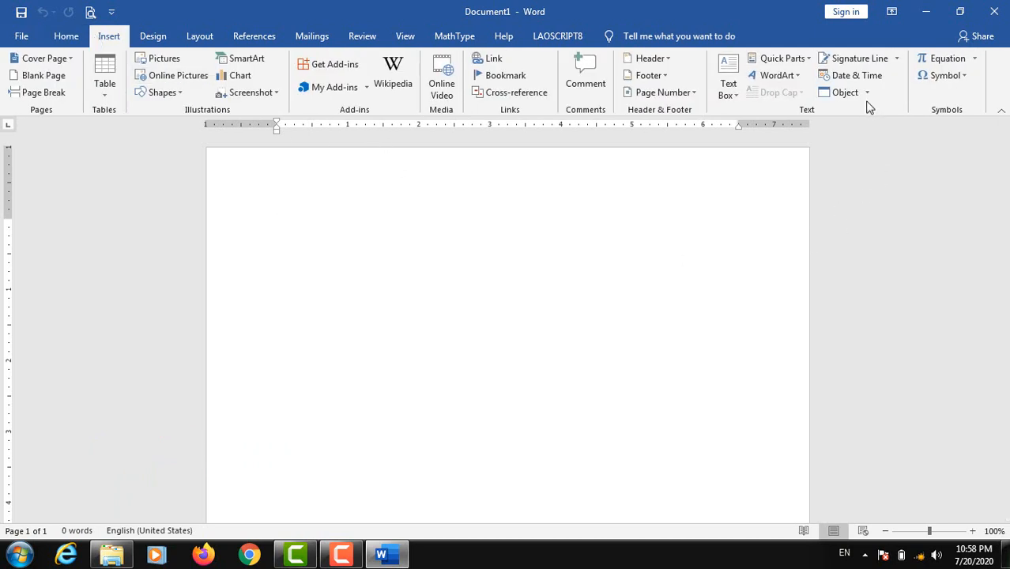
{"action": "left_click", "coordinate": [152, 37]}
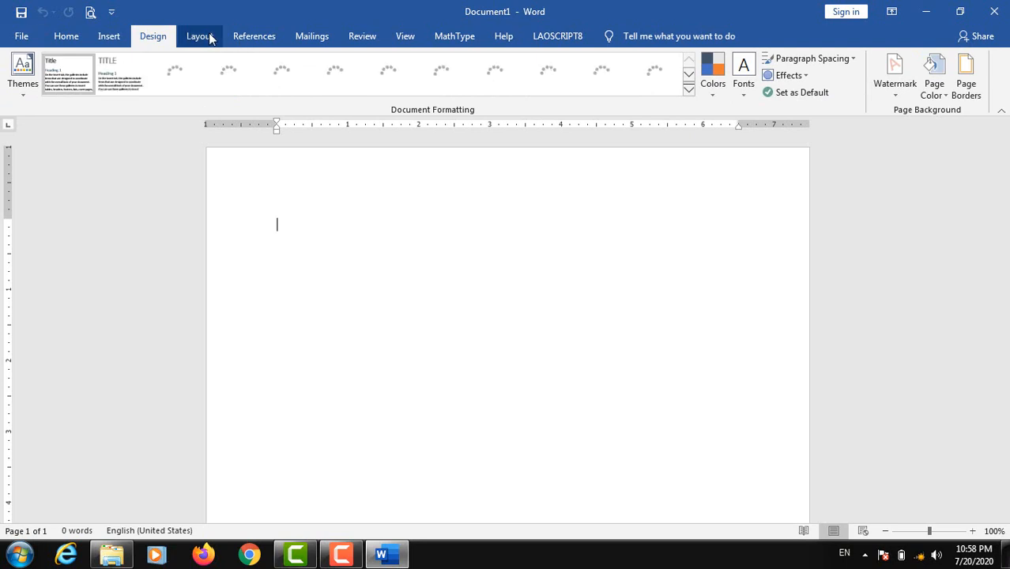
{"action": "left_click", "coordinate": [199, 36]}
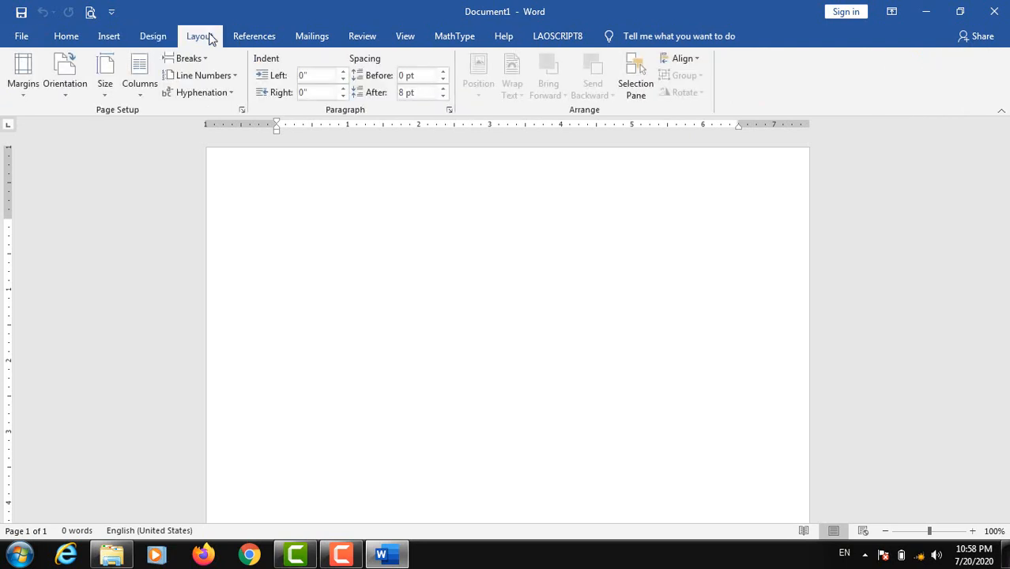
{"action": "left_click", "coordinate": [253, 38]}
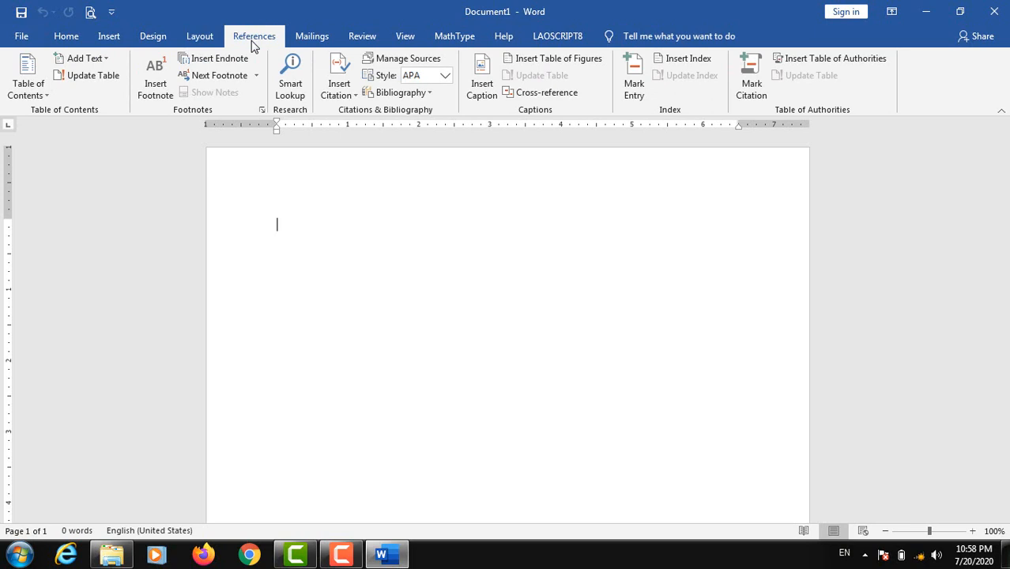
{"action": "left_click", "coordinate": [316, 36]}
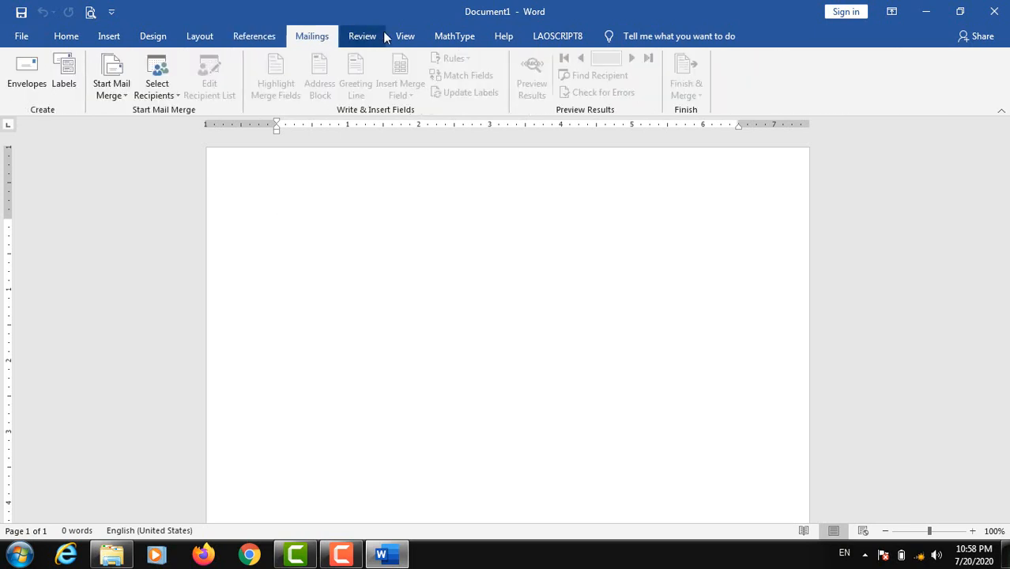
Insert an inline MathType equation in the blank document, dismissing the preferences problem notice
{"action": "left_click", "coordinate": [447, 41]}
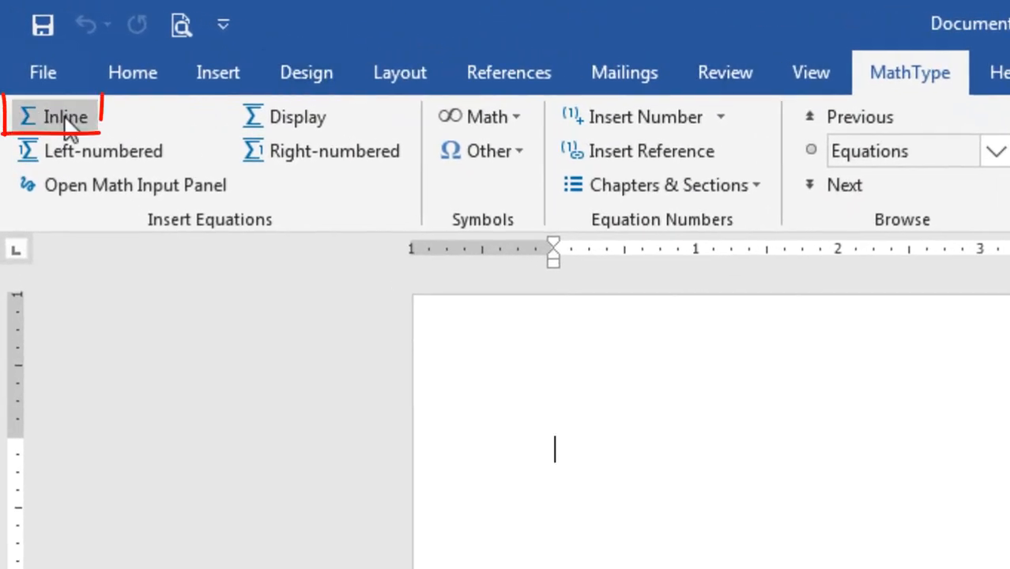
{"action": "left_click", "coordinate": [46, 88]}
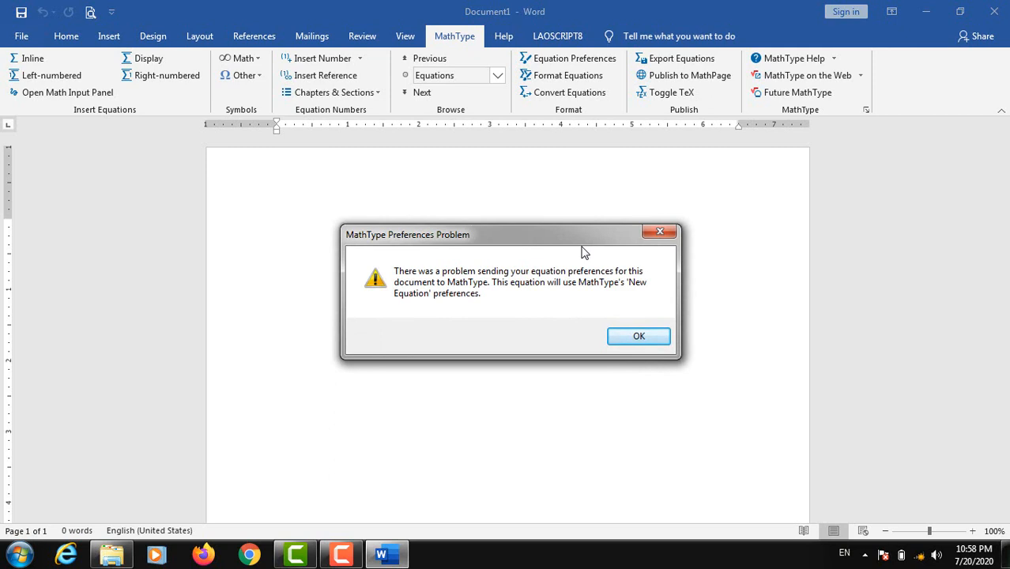
{"action": "left_click", "coordinate": [648, 342]}
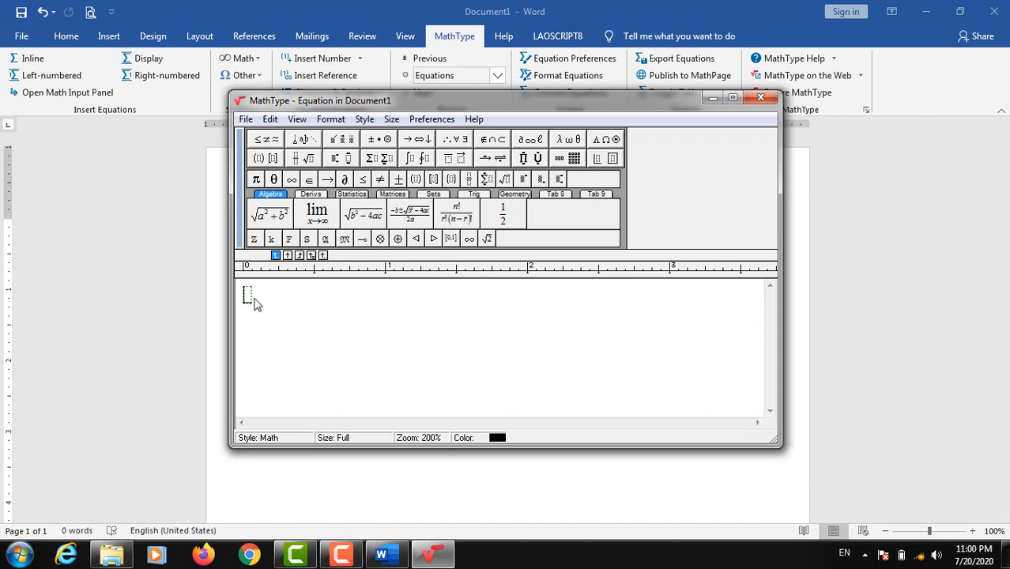
Enter 4√(a²+b²) in the equation, followed by a rightwards double arrow (⇒)
{"action": "type", "text": "4"}
{"action": "left_click", "coordinate": [273, 221]}
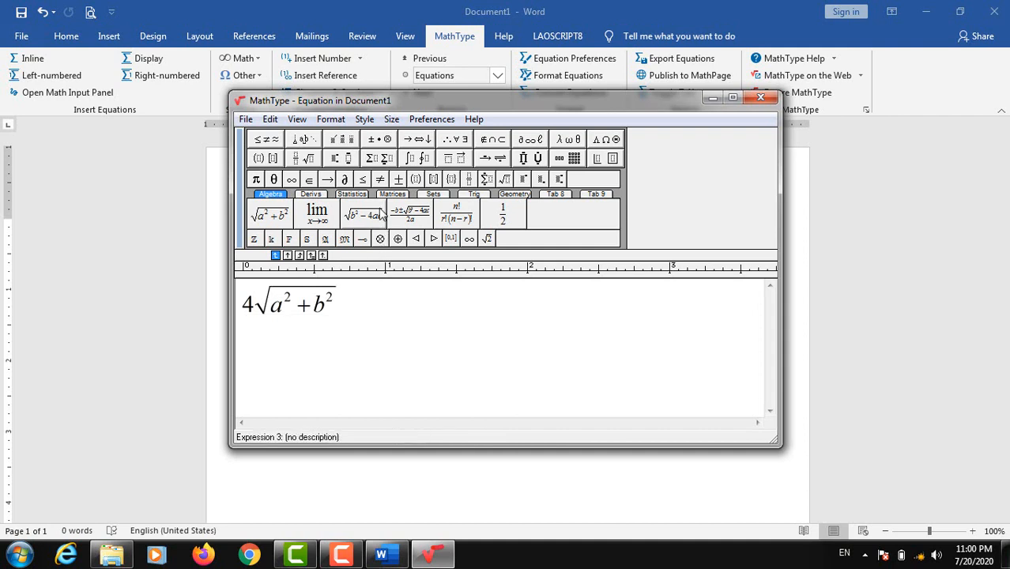
{"action": "left_click", "coordinate": [419, 140]}
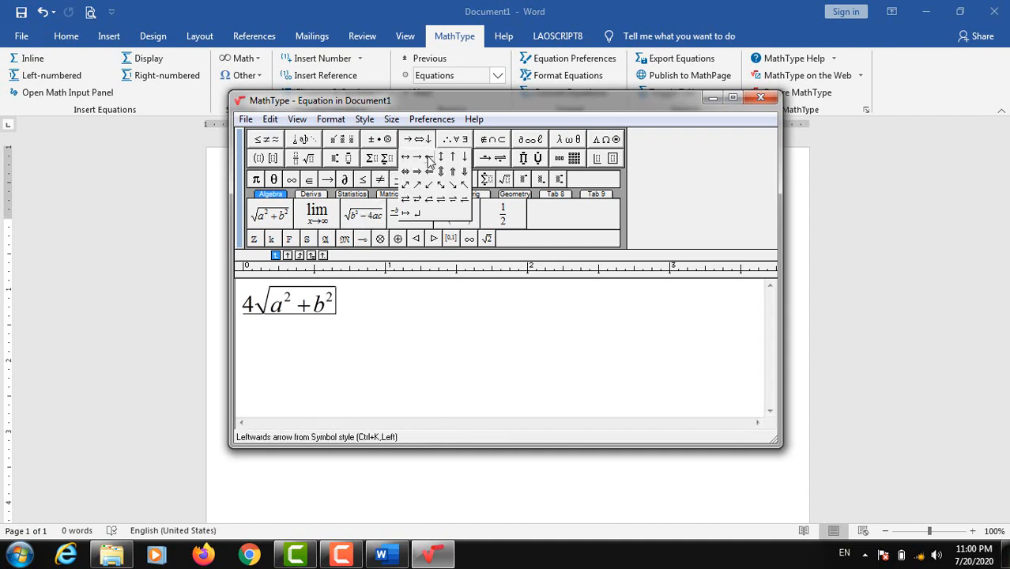
{"action": "left_click", "coordinate": [417, 171]}
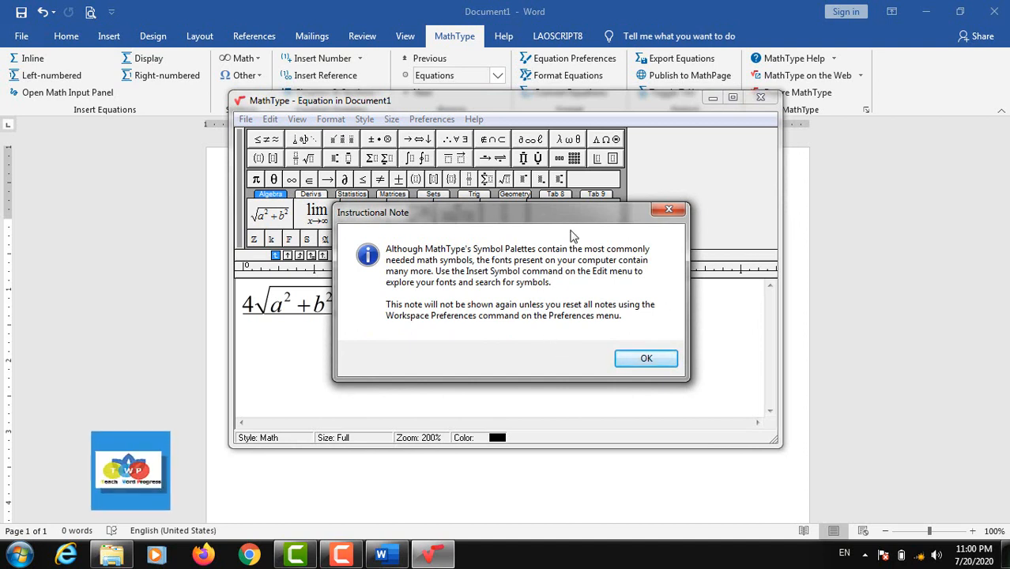
{"action": "left_click", "coordinate": [641, 360]}
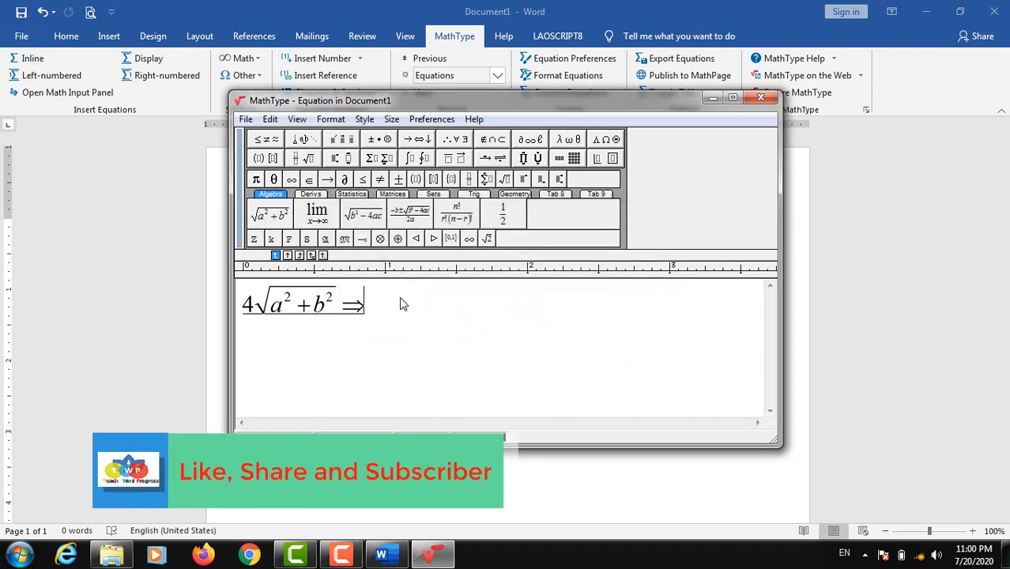
Complete the equation with 5+8 after the arrow, and close the equation editor, saving the changes to the document
{"action": "type", "text": "5"}
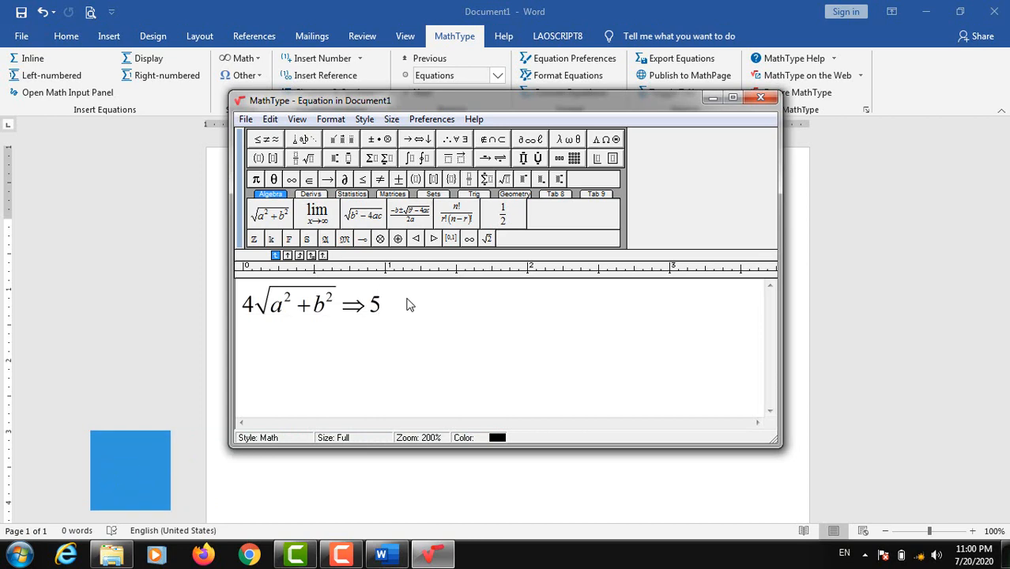
{"action": "type", "text": "+"}
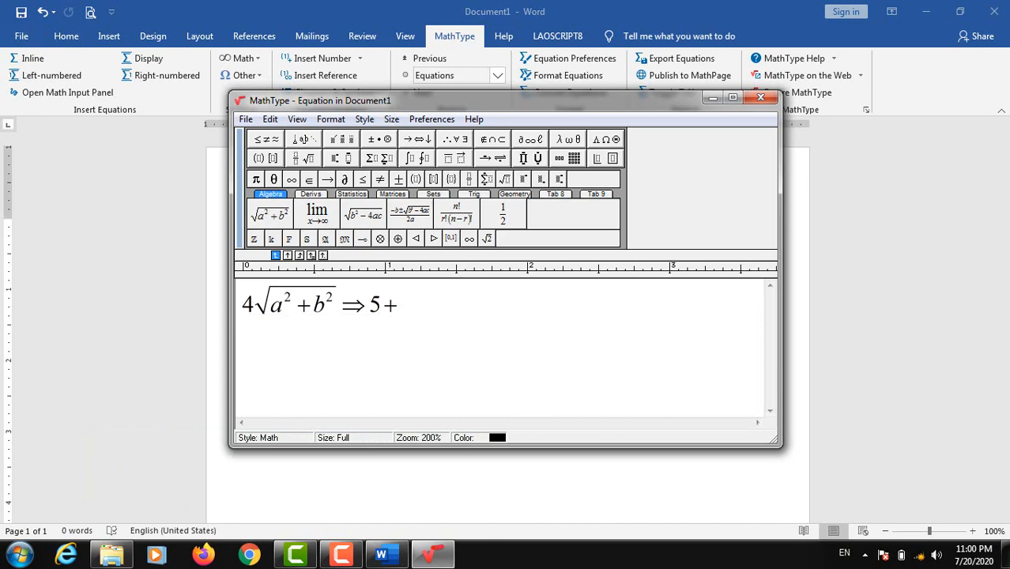
{"action": "key", "text": "space"}
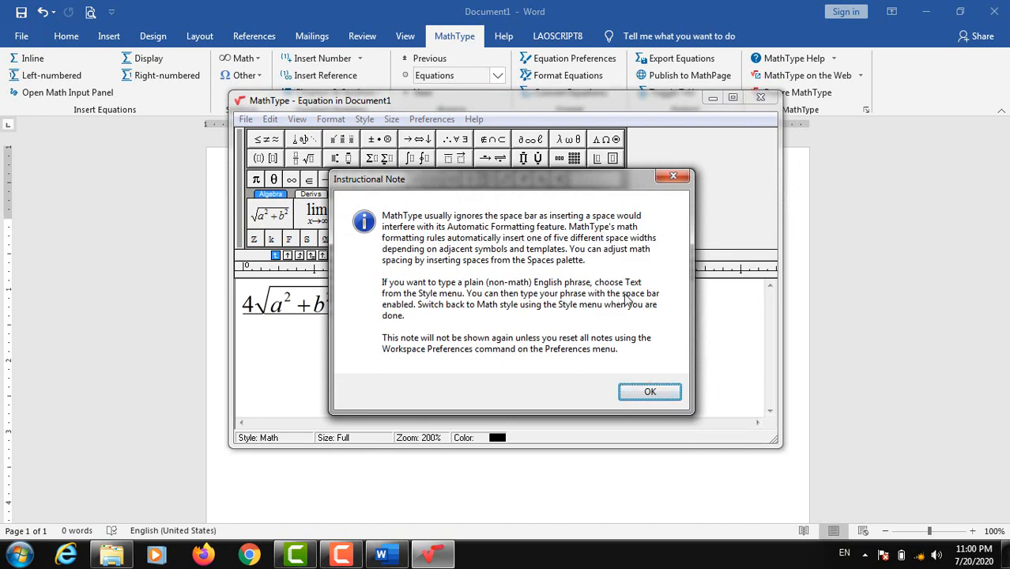
{"action": "left_click", "coordinate": [649, 392]}
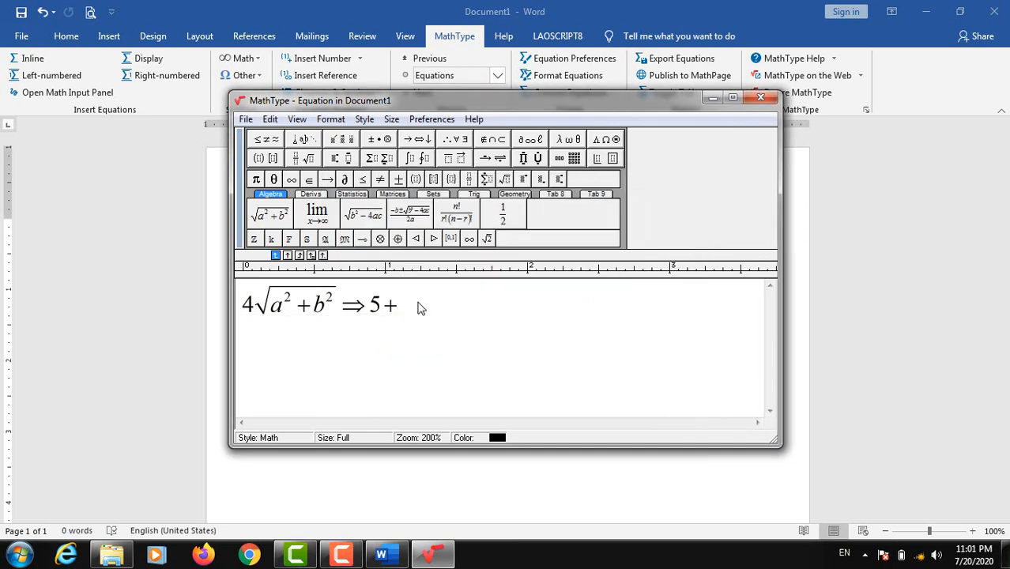
{"action": "type", "text": "8"}
{"action": "left_click", "coordinate": [759, 98]}
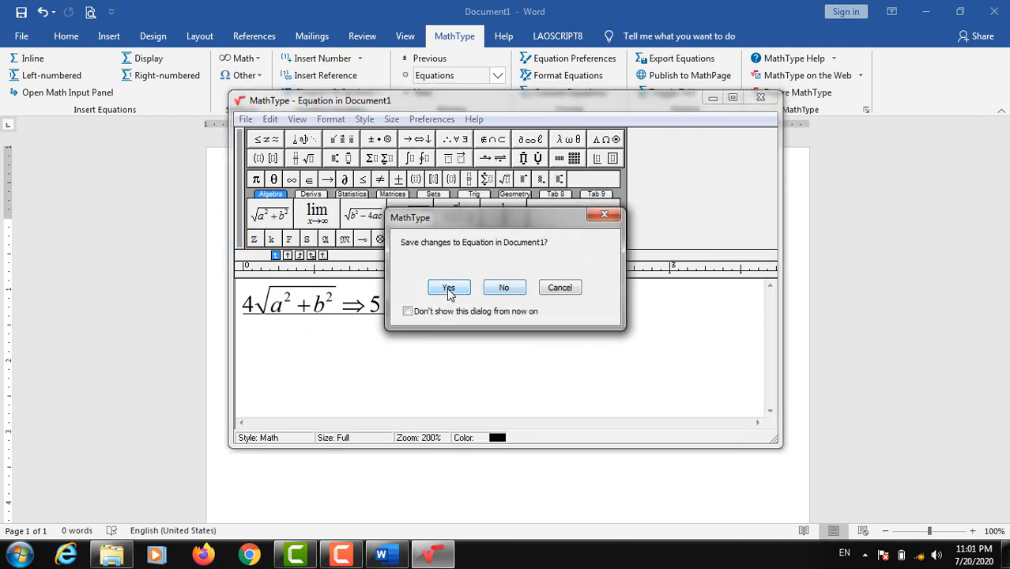
{"action": "left_click", "coordinate": [448, 287]}
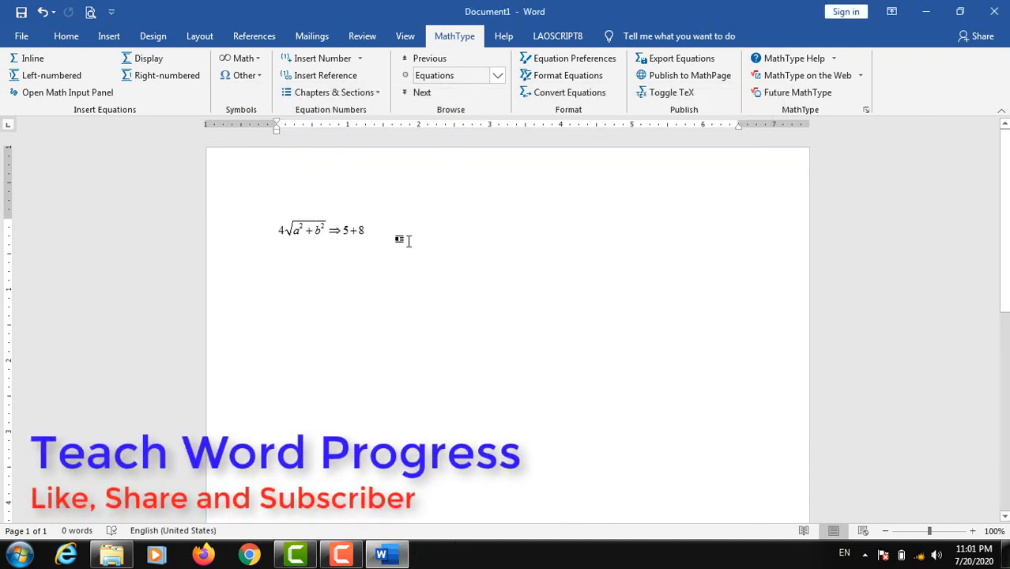
{"action": "key", "text": "ctrl+a"}
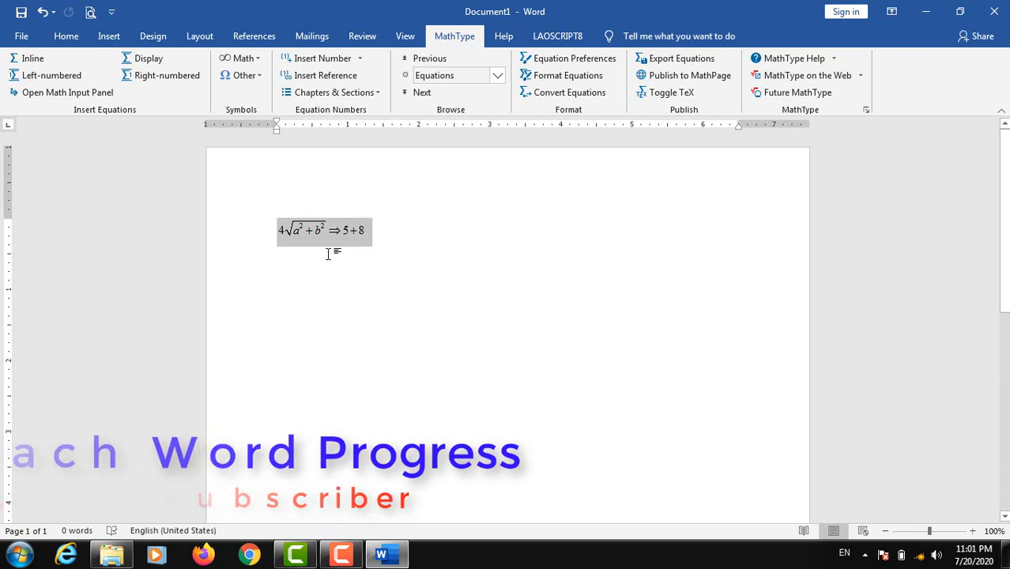
{"action": "left_click", "coordinate": [419, 228]}
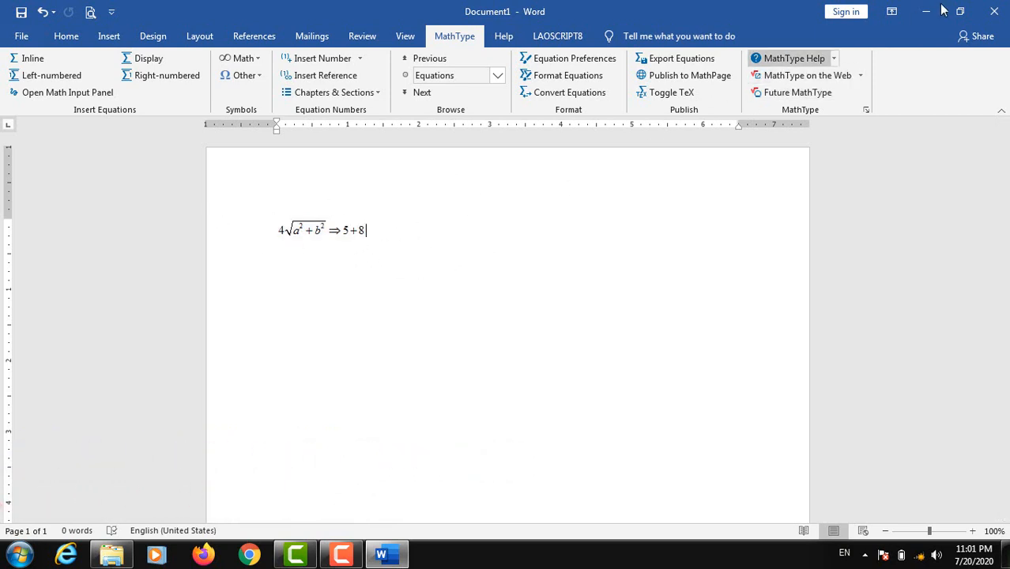
{"action": "left_click", "coordinate": [66, 36]}
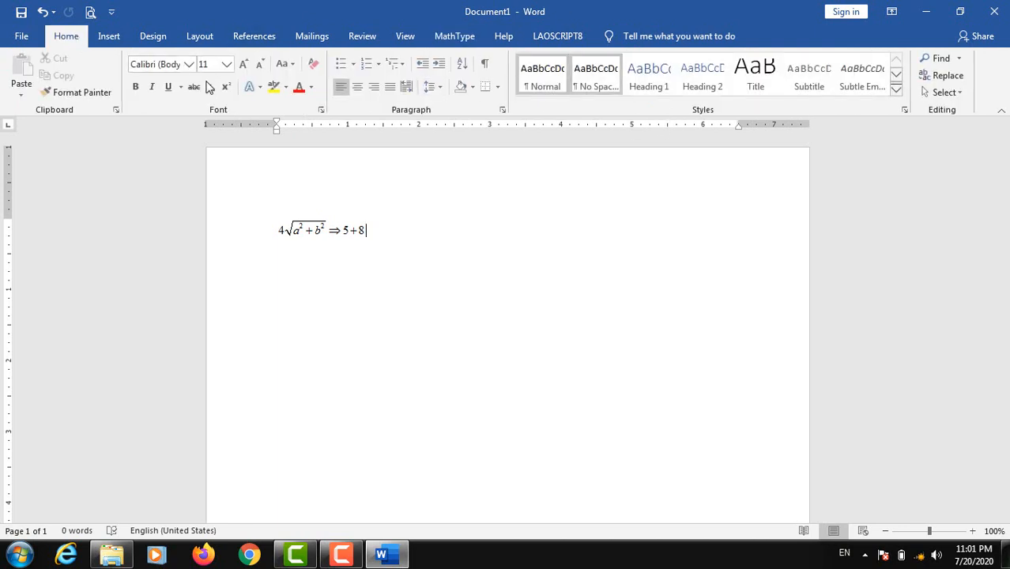
Insert a new MathType 7.0 Equation object into the document through the Object command
{"action": "left_click", "coordinate": [113, 38]}
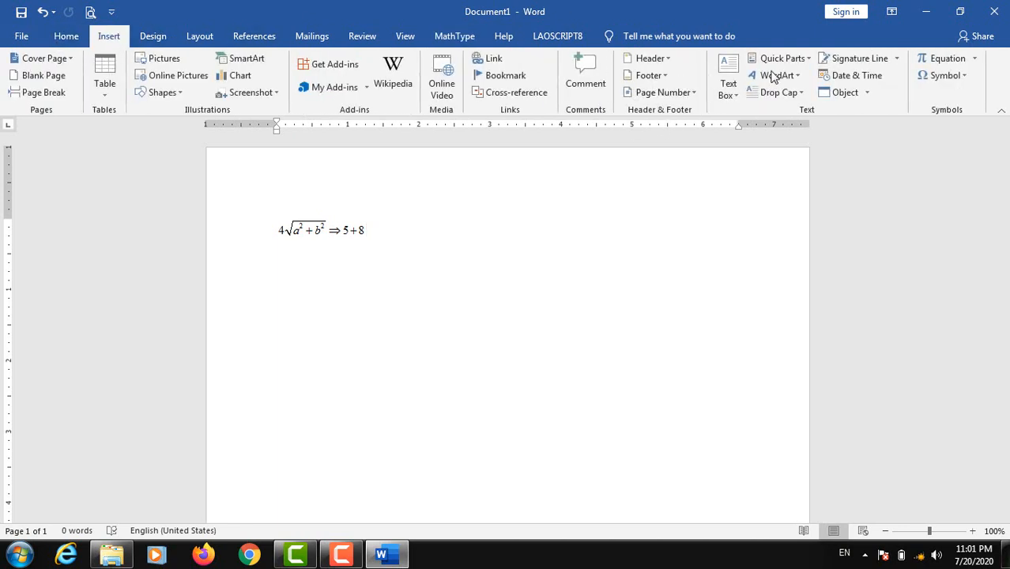
{"action": "left_click", "coordinate": [858, 93]}
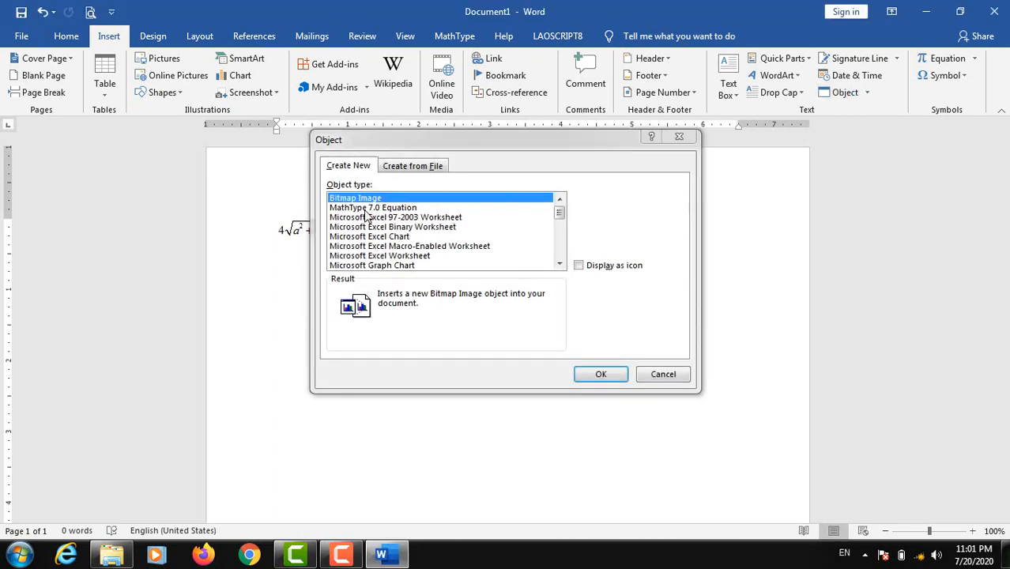
{"action": "left_click", "coordinate": [384, 208]}
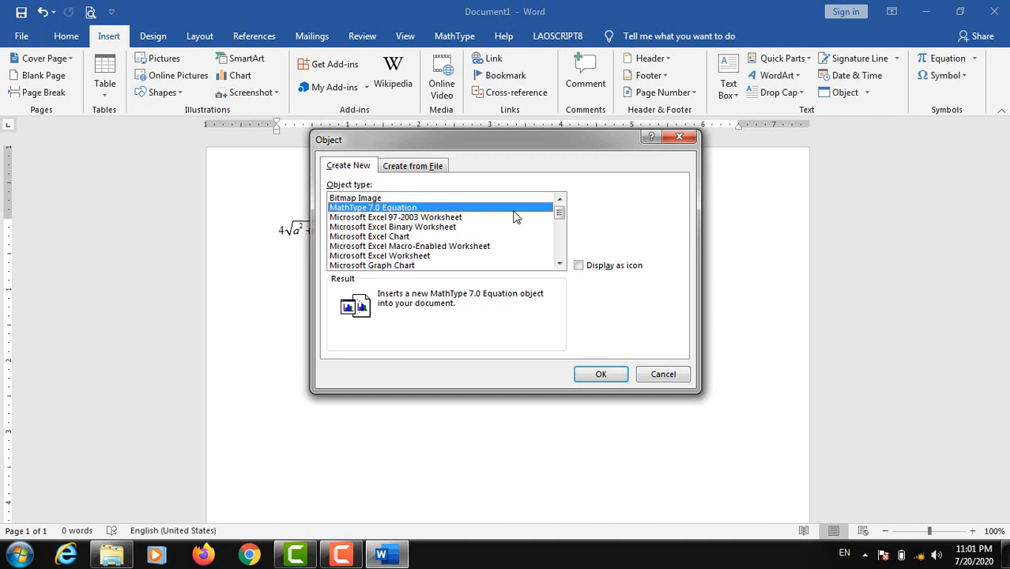
{"action": "left_click", "coordinate": [603, 375]}
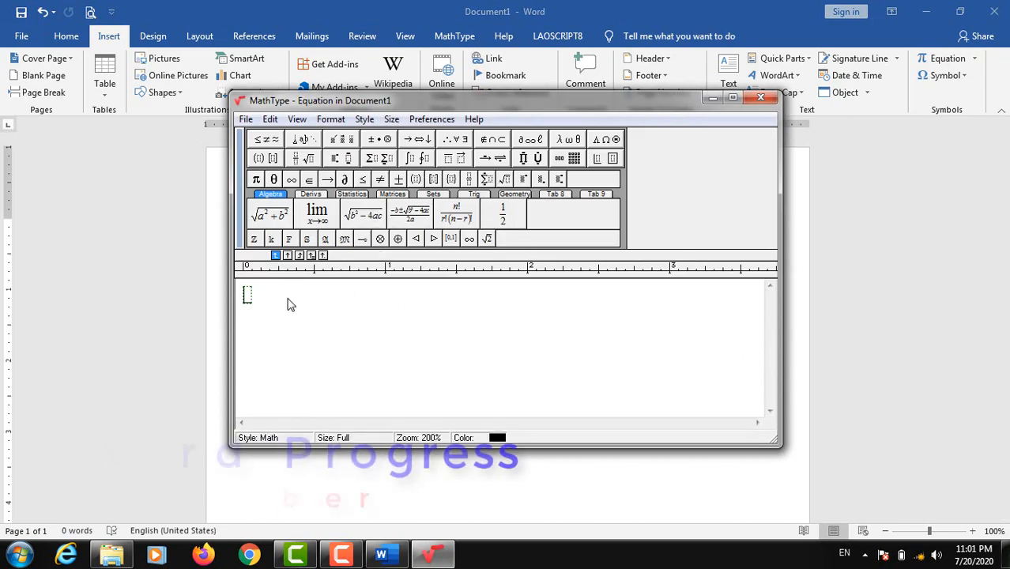
Close the empty equation editor, close Word without saving Document1, and refresh the desktop
{"action": "left_click", "coordinate": [760, 97]}
{"action": "left_click", "coordinate": [503, 286]}
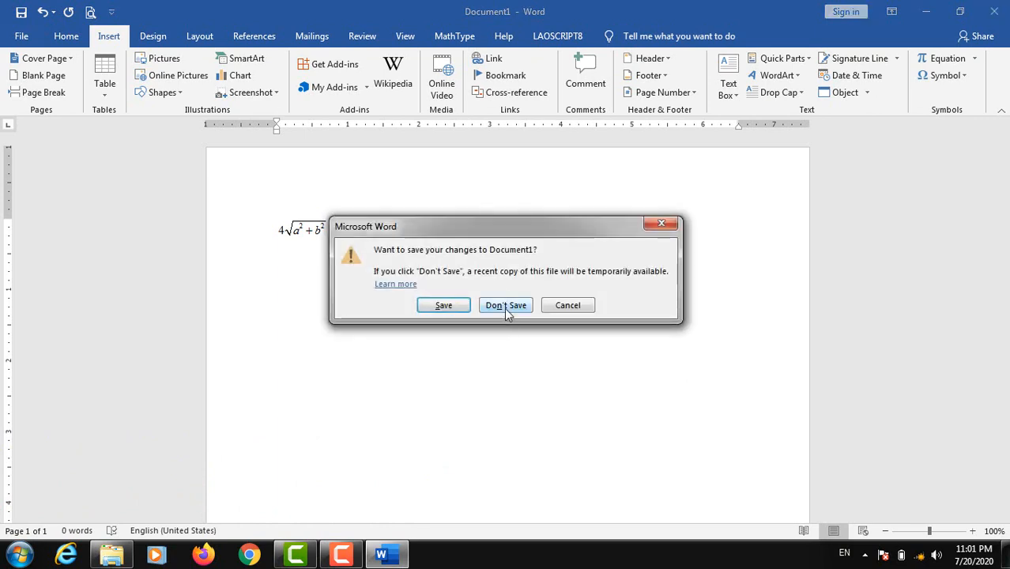
{"action": "left_click", "coordinate": [506, 308]}
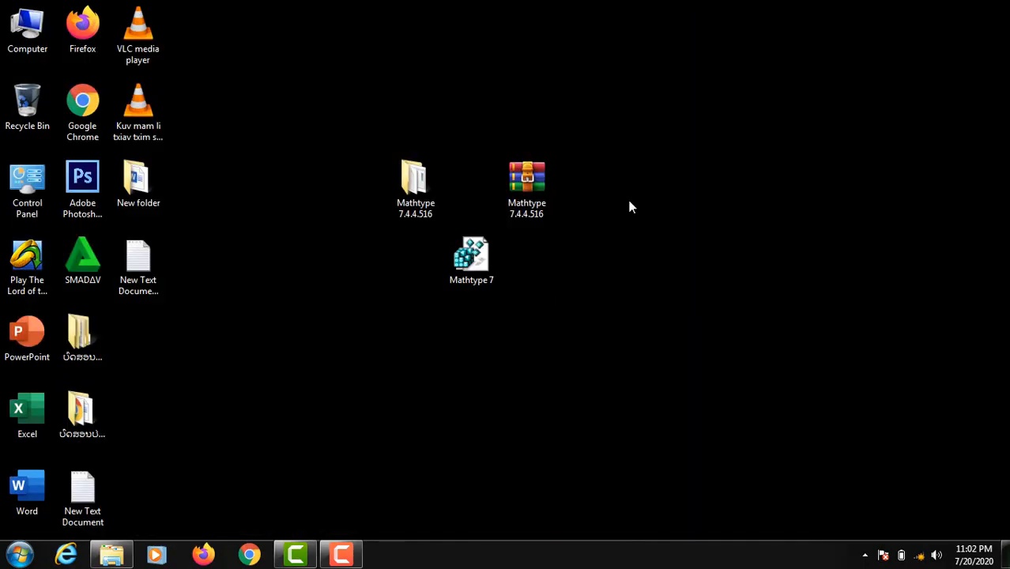
{"action": "right_click", "coordinate": [640, 184]}
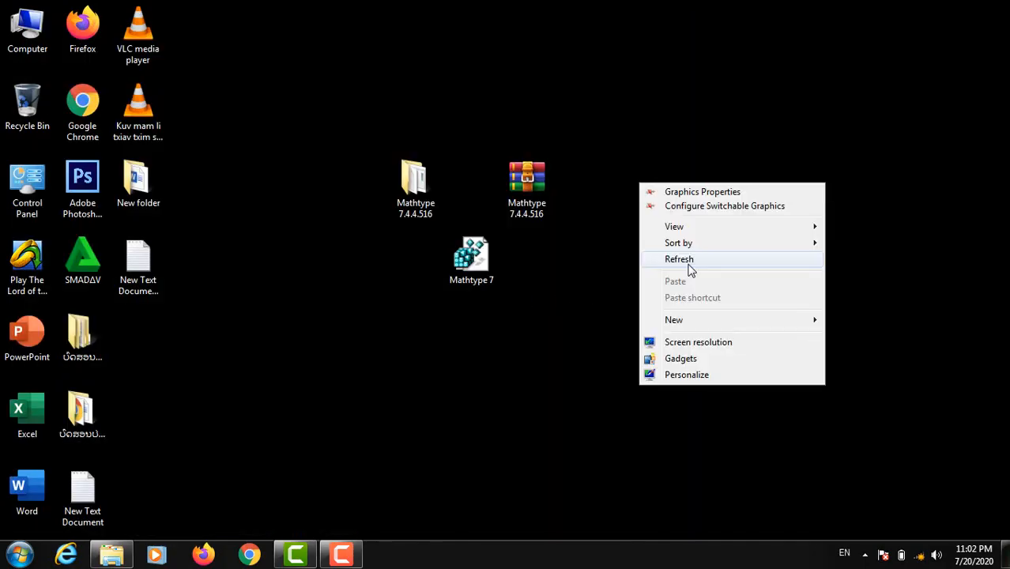
{"action": "left_click", "coordinate": [690, 259]}
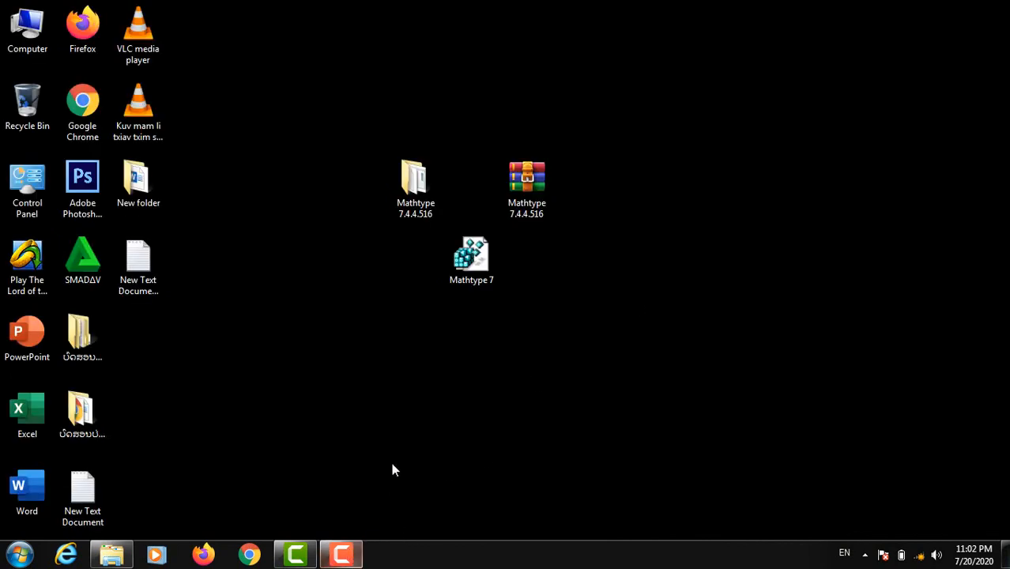